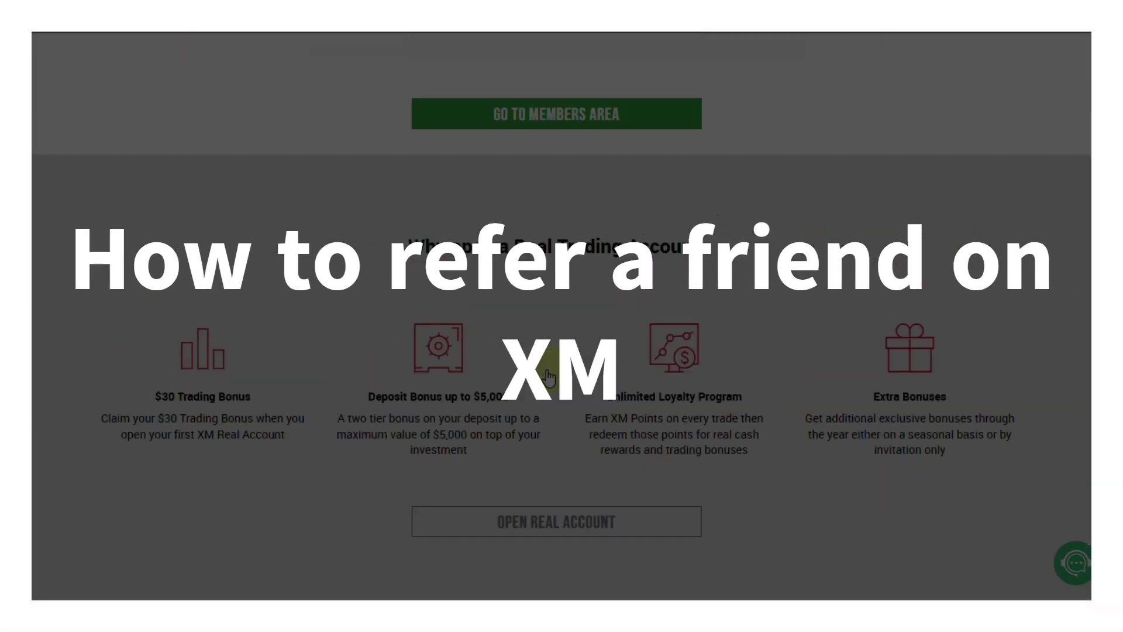
scroll(562, 230, "up", 2)
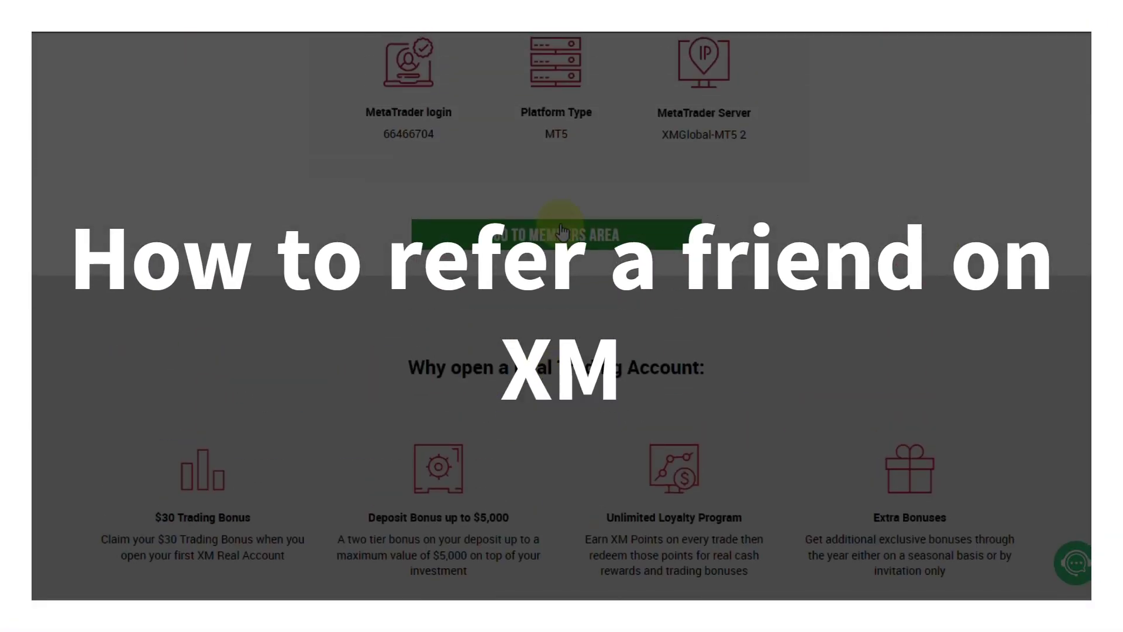
Step: Leave the confirmation page for the demo account's members area welcome page
left_click(562, 230)
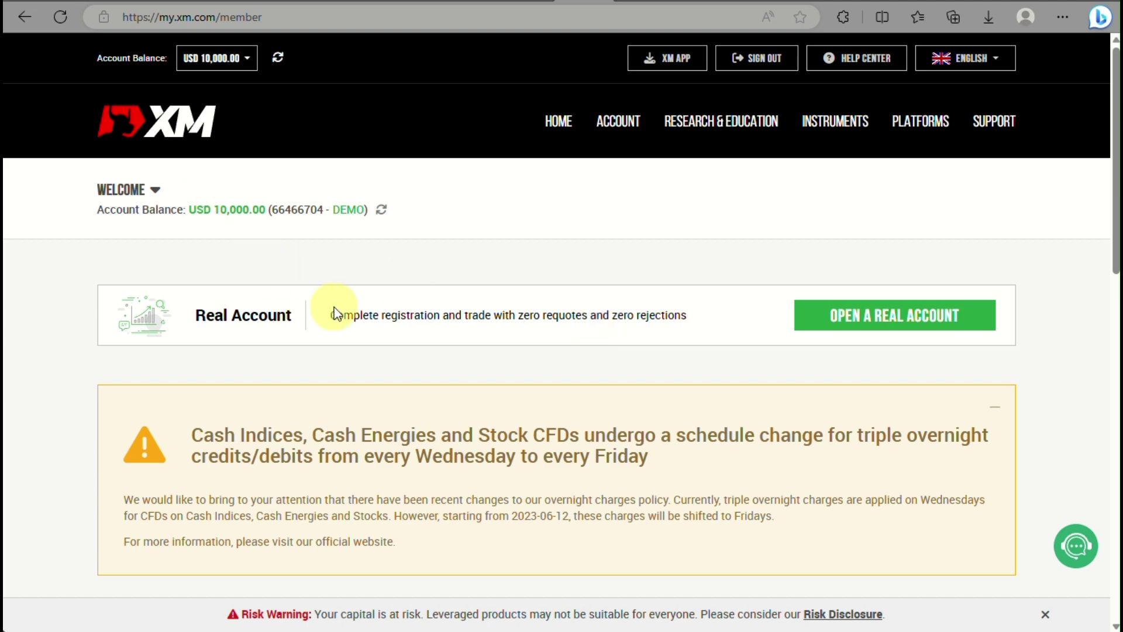
scroll(335, 312, "down", 3)
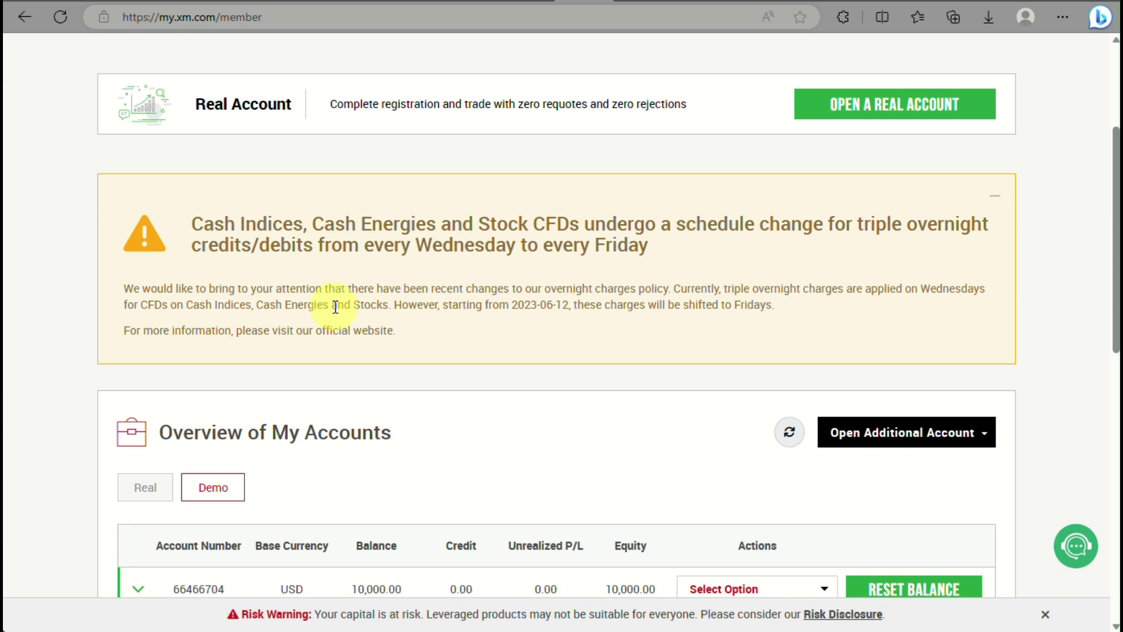
scroll(335, 308, "down", 2)
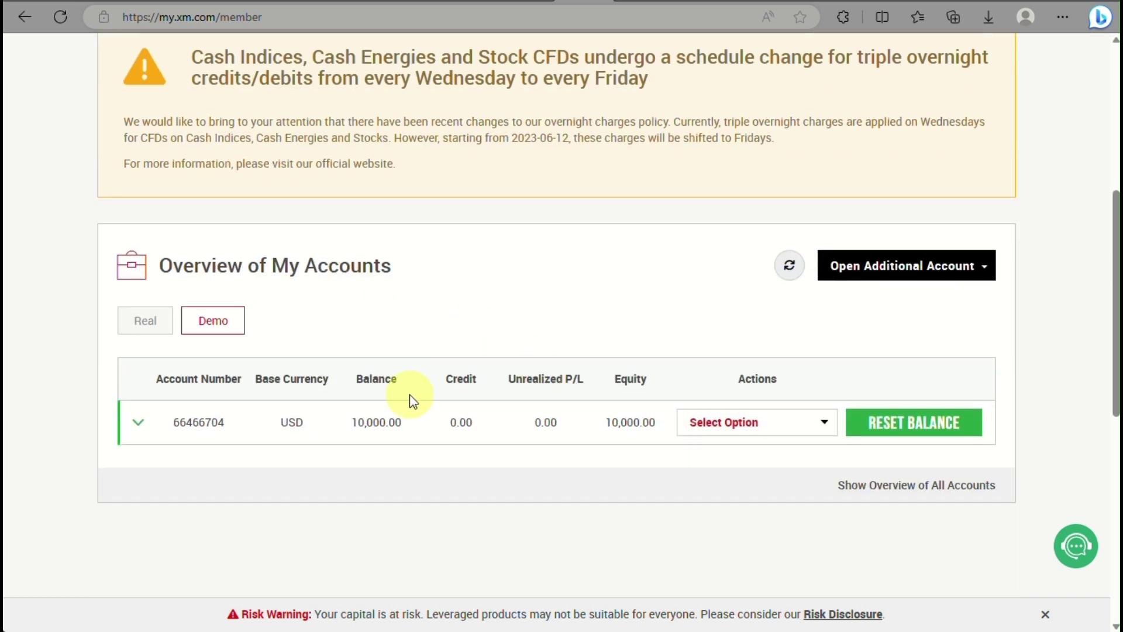
scroll(410, 394, "down", 3)
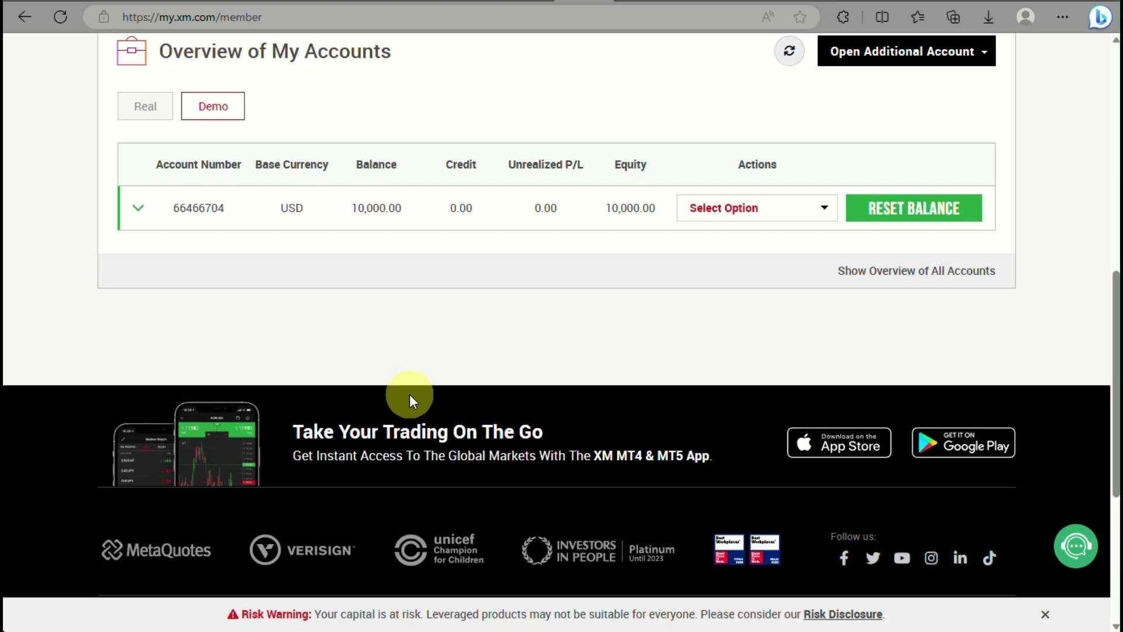
scroll(411, 394, "down", 5)
scroll(409, 394, "up", 4)
scroll(410, 394, "up", 8)
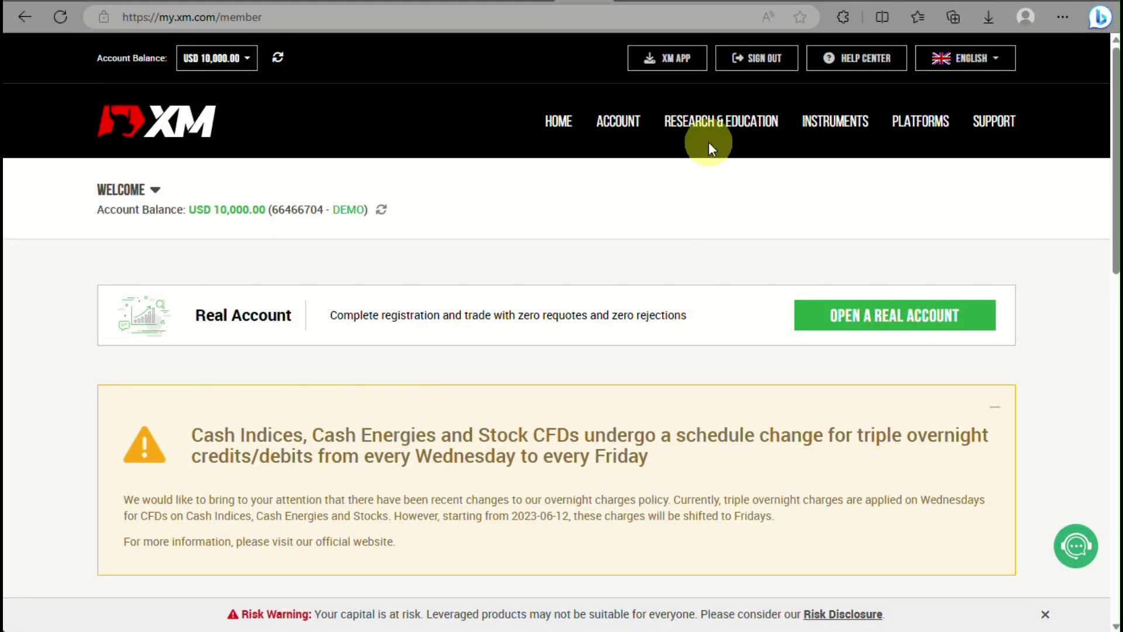
Step: Go to Refer A Friend under Profile in the ACCOUNT menu
left_click(610, 121)
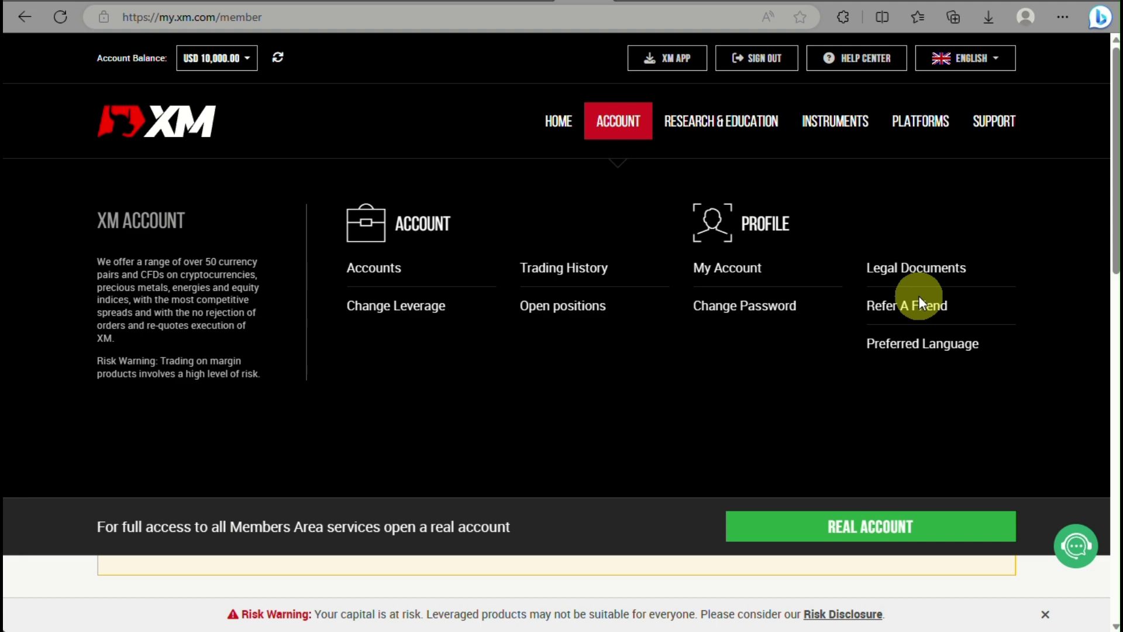
left_click(922, 306)
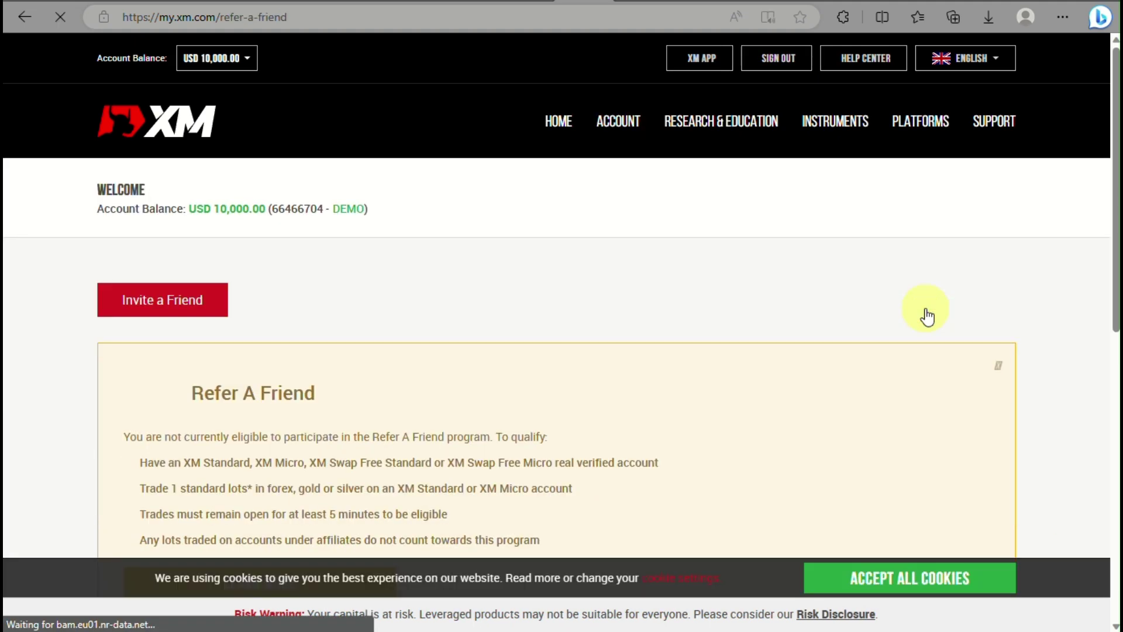
scroll(597, 422, "down", 3)
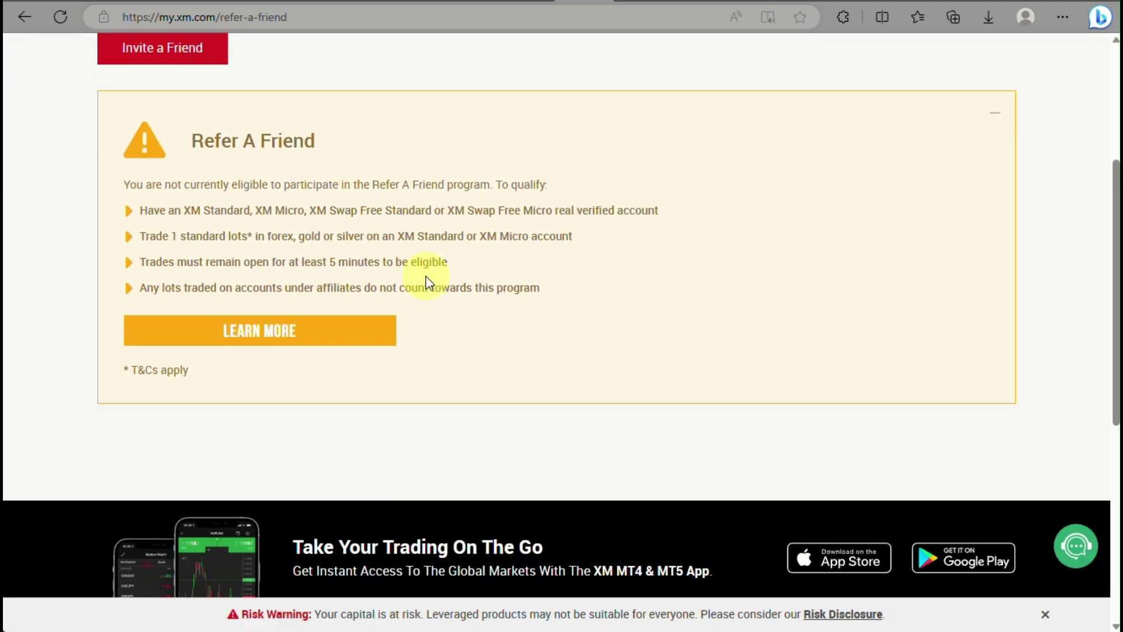
scroll(325, 187, "up", 5)
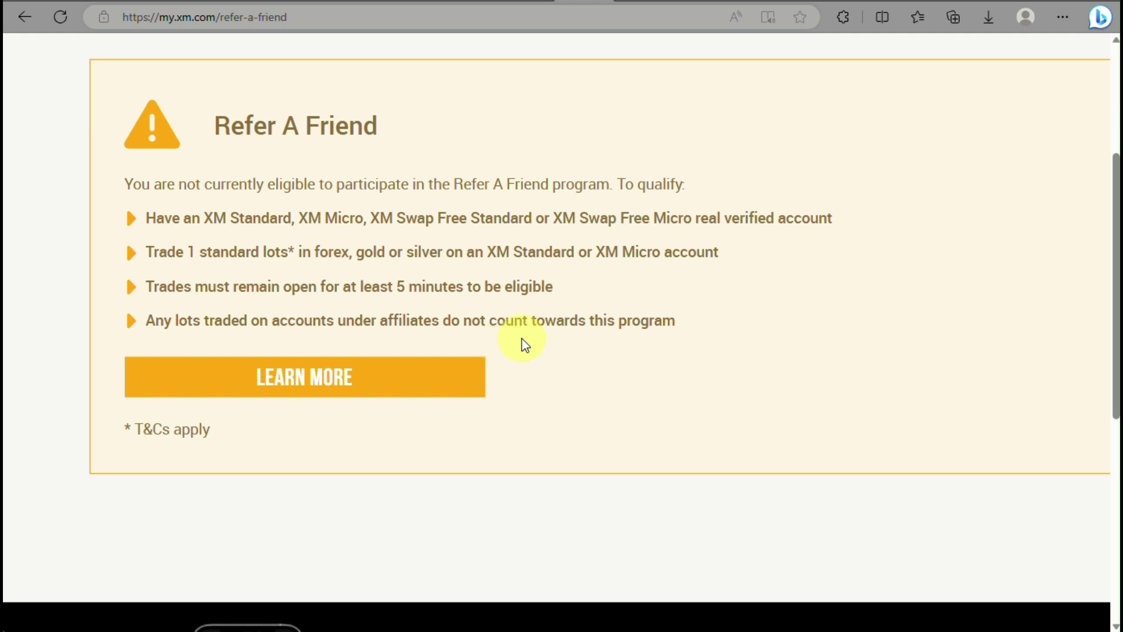
Step: Open the full Refer A Friend program details via LEARN MORE after reading the eligibility list
left_click(423, 387)
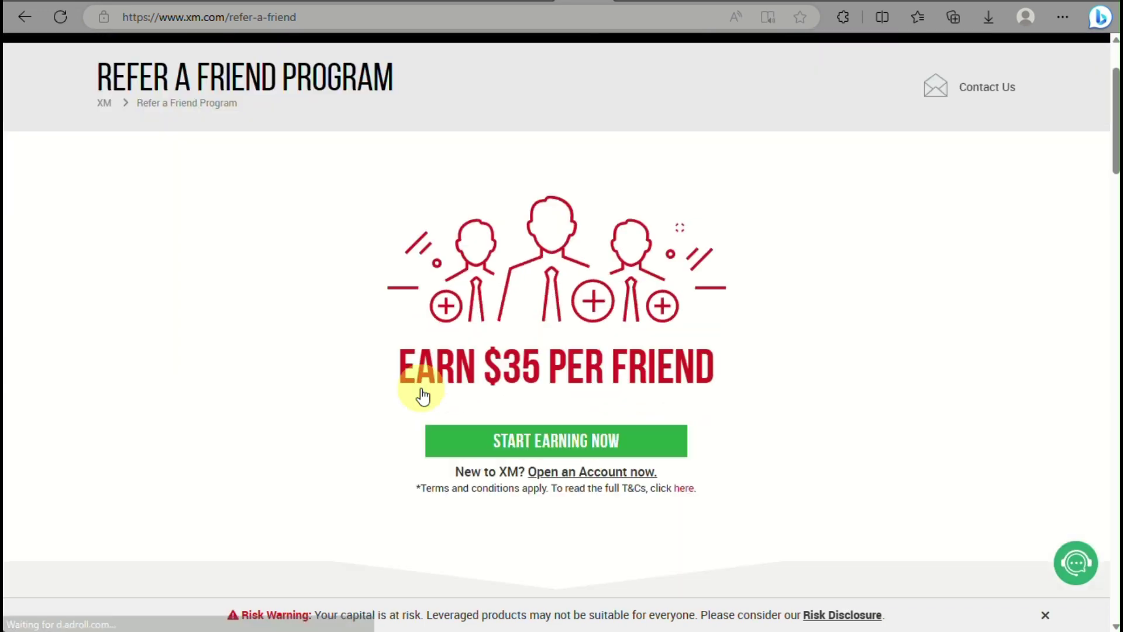
scroll(423, 392, "down", 2)
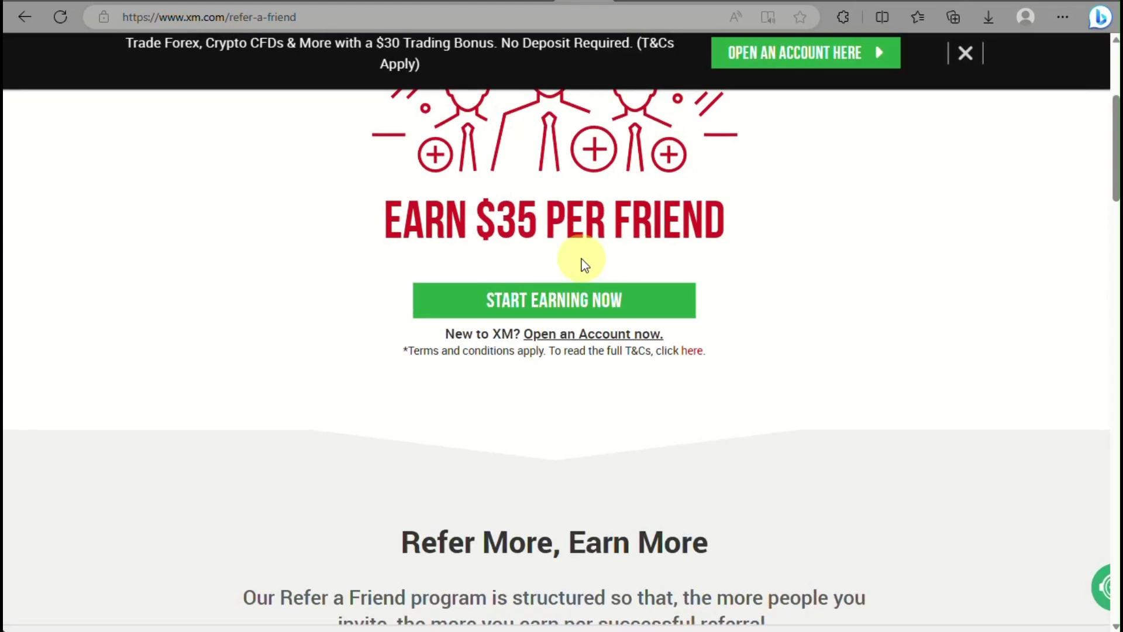
scroll(585, 264, "down", 3)
scroll(586, 264, "down", 3)
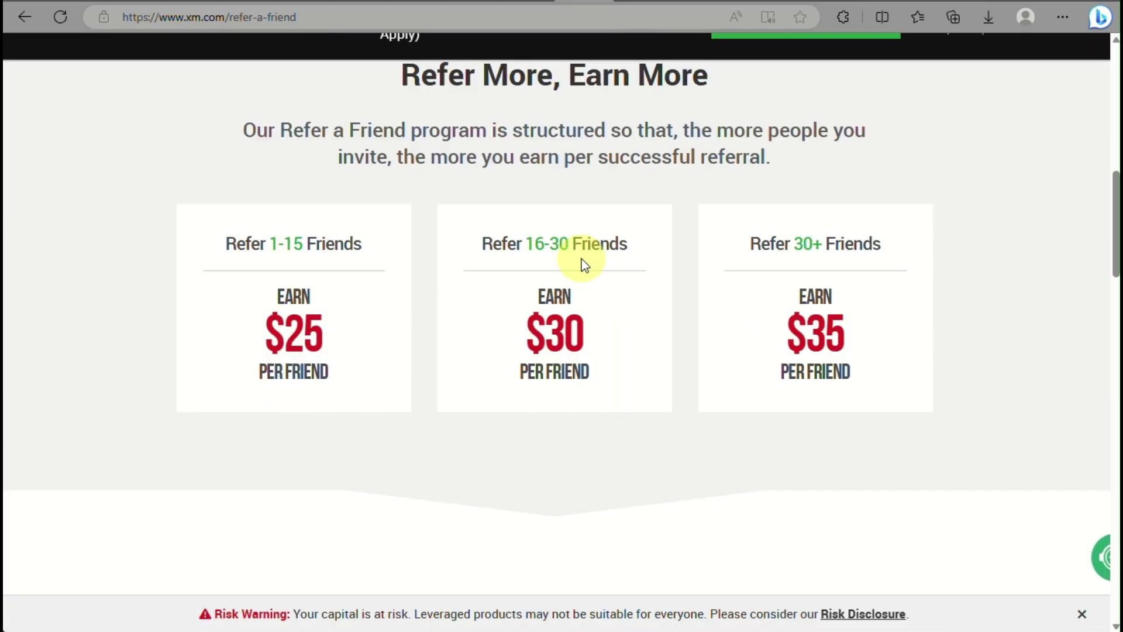
Step: Highlight the $25 per-friend earning tier on the Refer A Friend Program page
left_click_drag(206, 347, 329, 306)
scroll(443, 329, "down", 5)
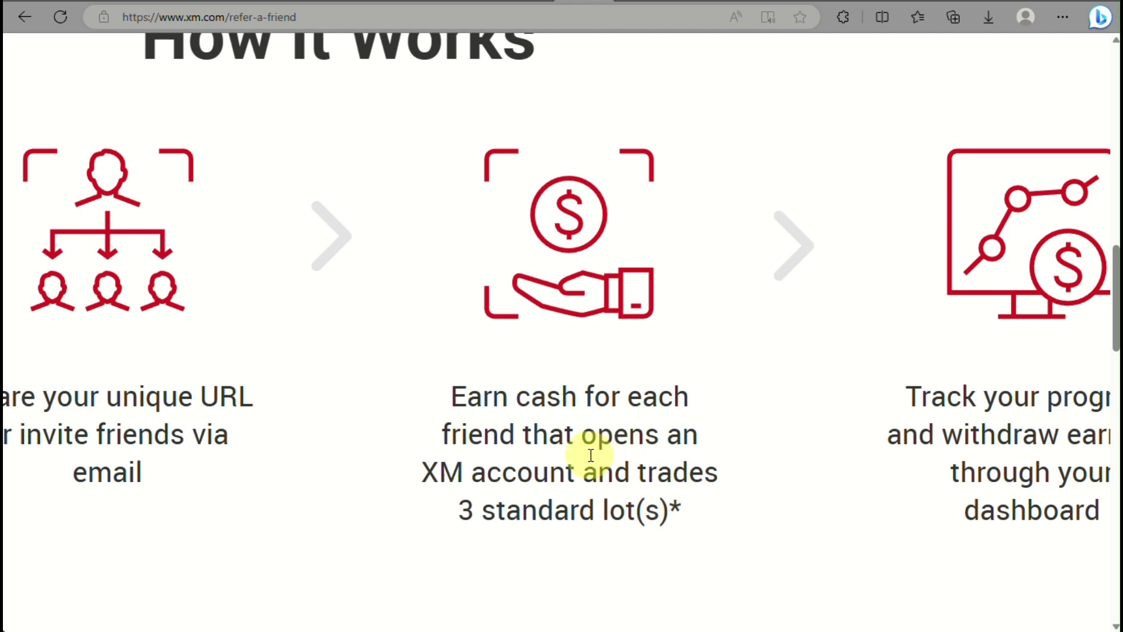
scroll(856, 430, "down", 3)
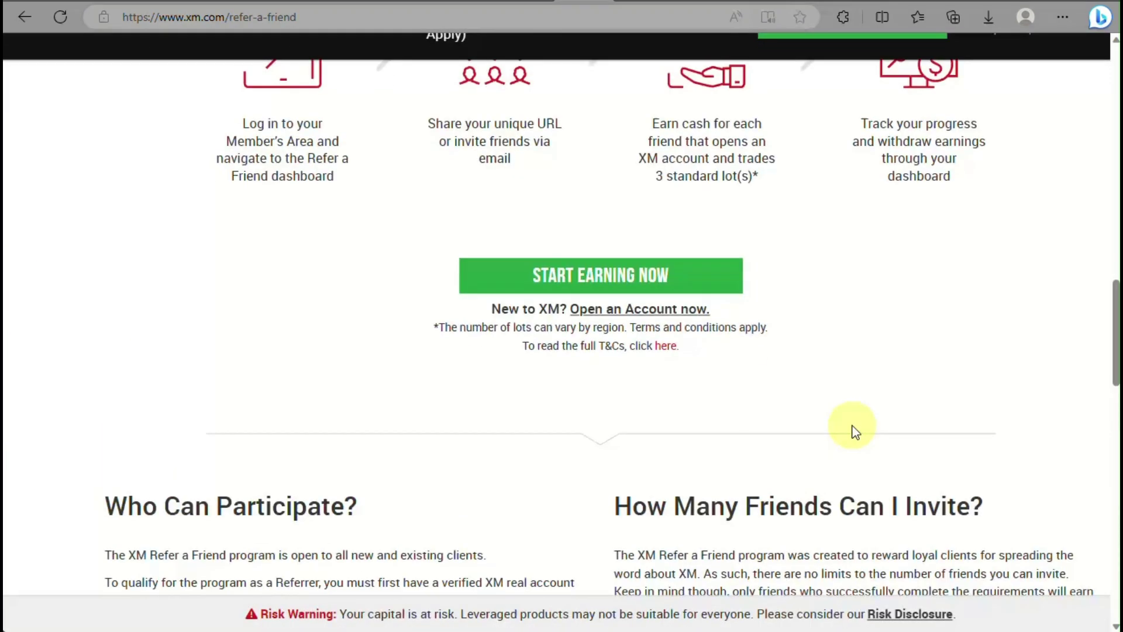
scroll(742, 176, "down", 4)
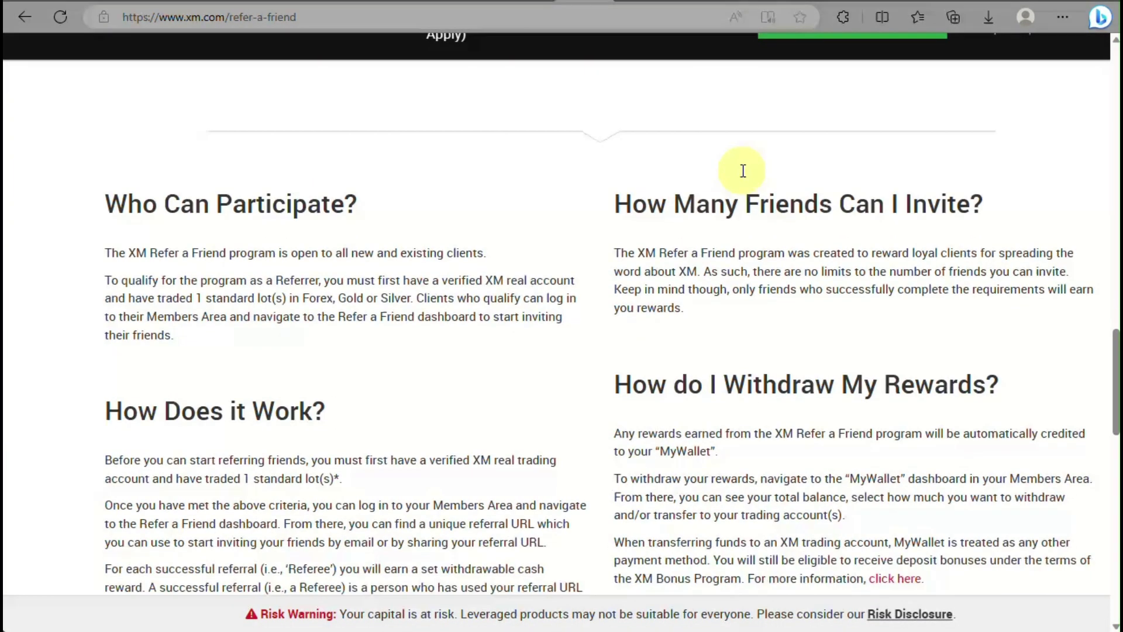
scroll(364, 235, "down", 8)
scroll(363, 236, "down", 2)
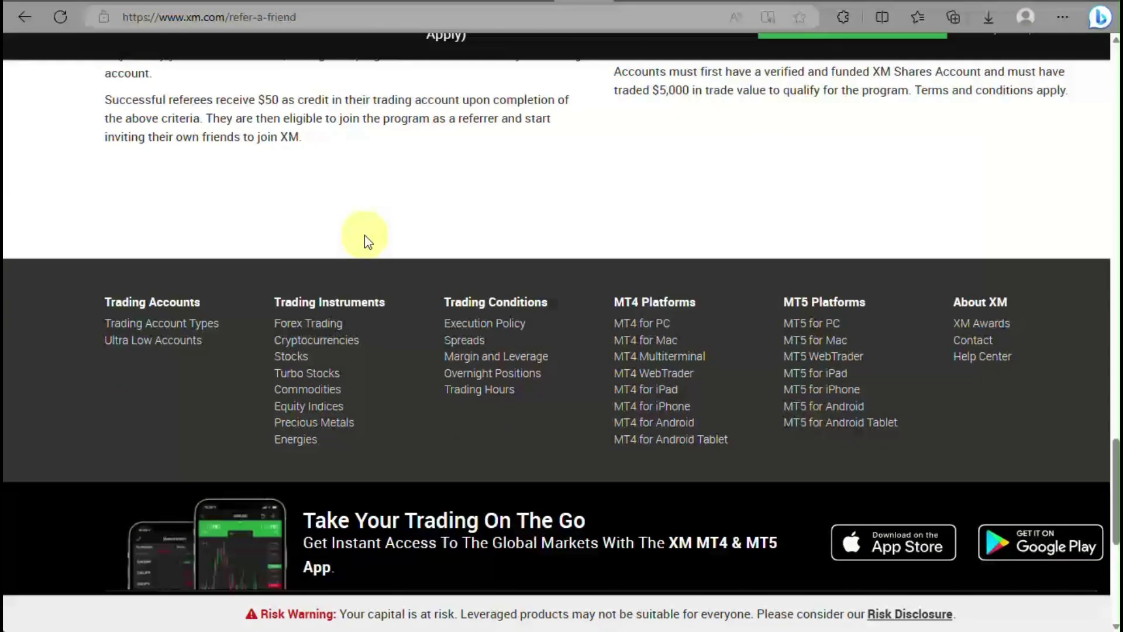
scroll(364, 235, "up", 5)
scroll(364, 235, "up", 4)
scroll(365, 236, "up", 5)
scroll(365, 235, "up", 5)
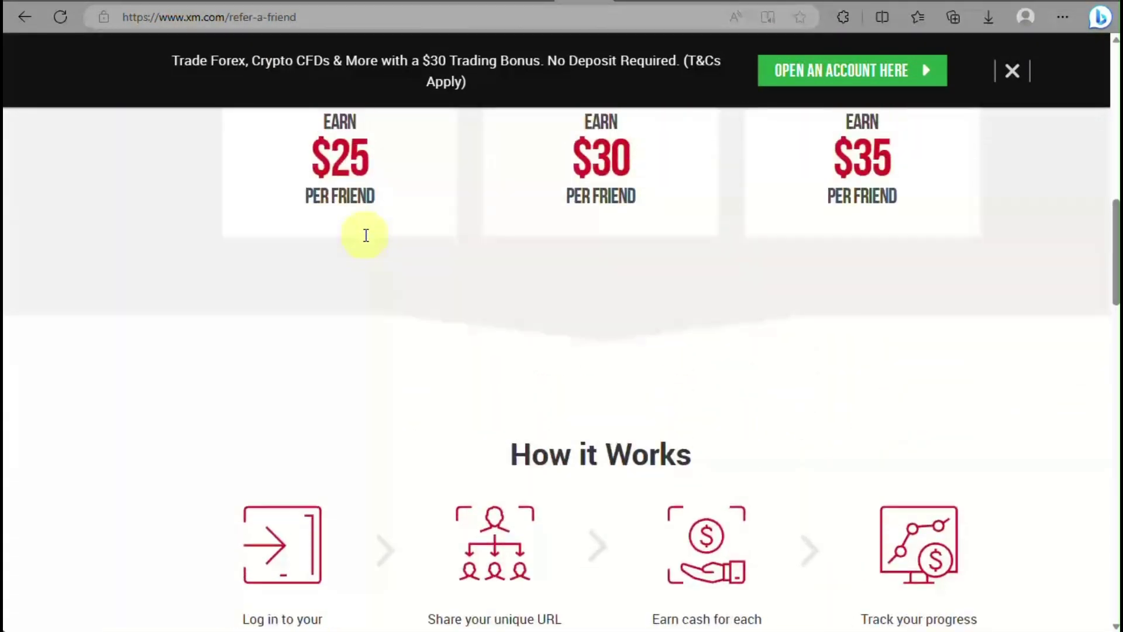
scroll(364, 235, "up", 5)
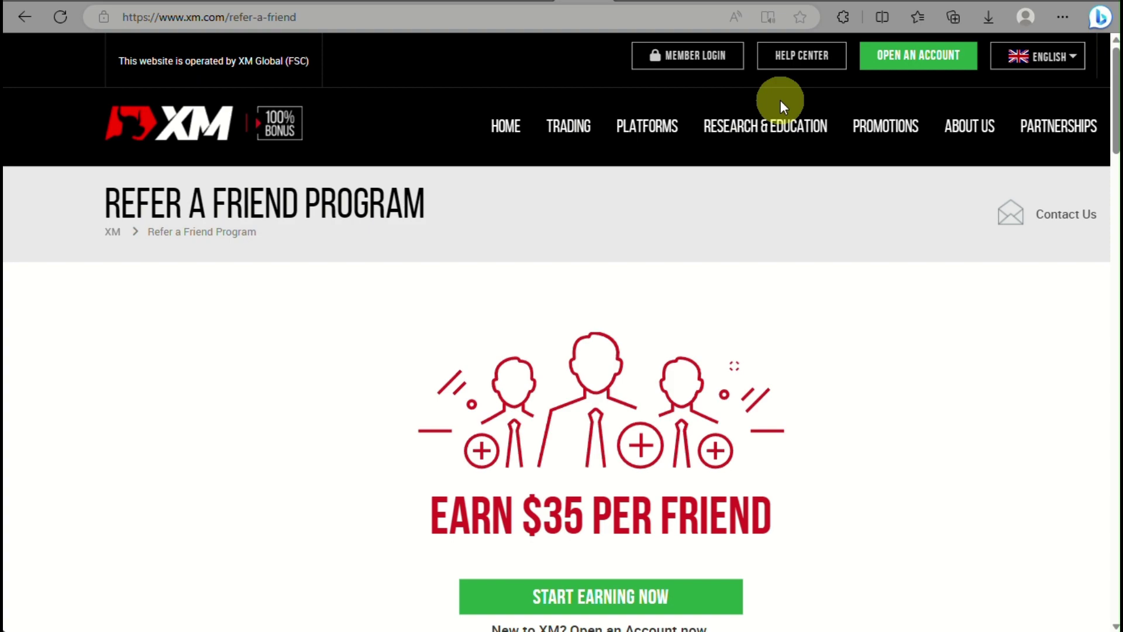